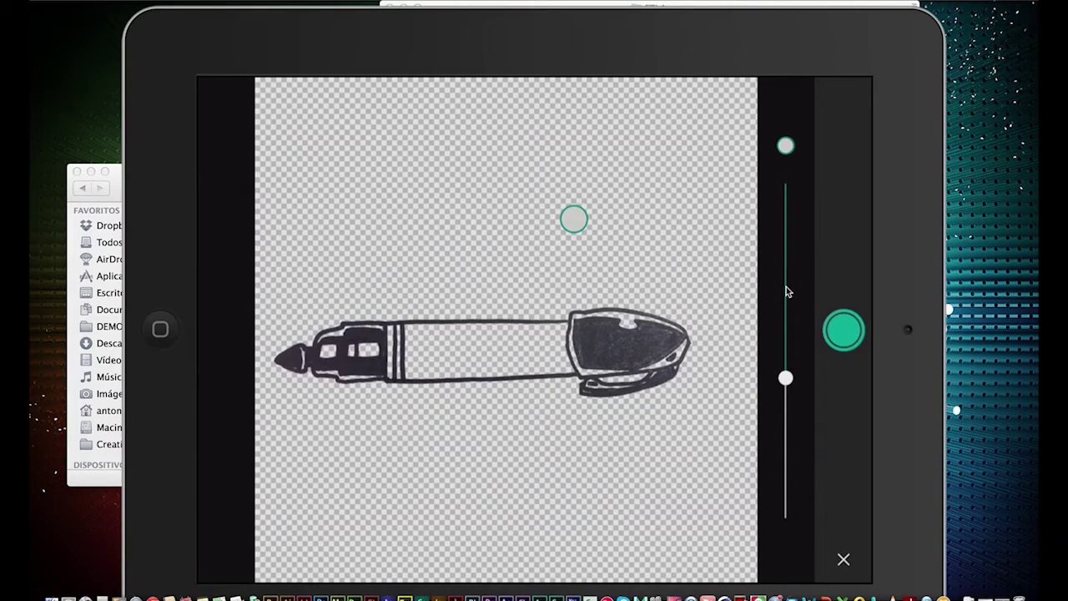
- Confirm the cleaned-up black pen outline and move on to cropping
{"action": "left_click", "coordinate": [842, 337]}
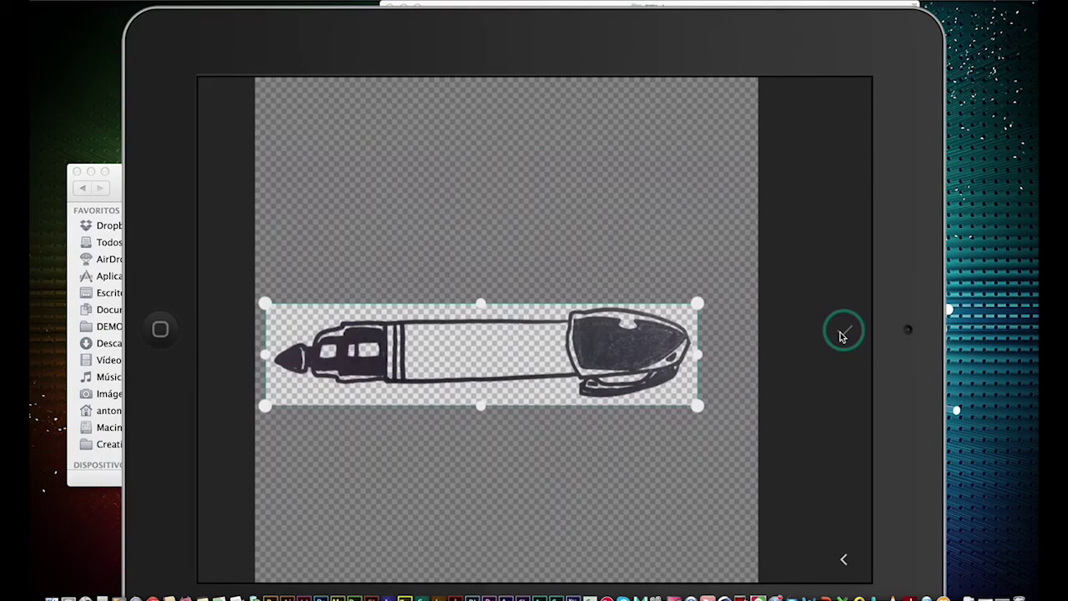
- Accept the tightened crop around the pen and go to the brush style choices
{"action": "left_click", "coordinate": [843, 332]}
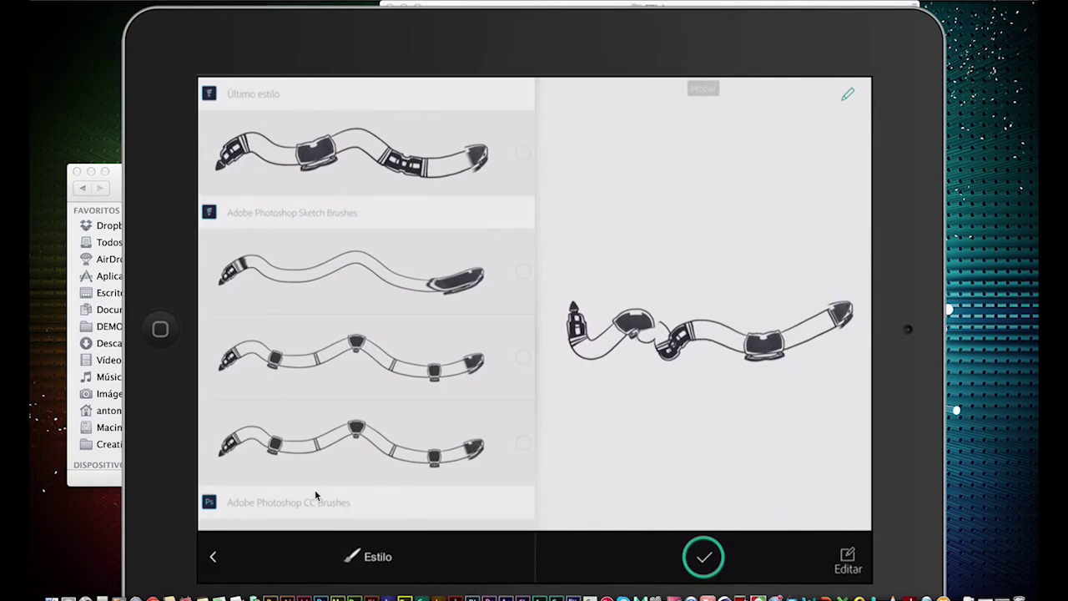
- Find the Adobe Illustrator CC Brushes section in the Estilo list and choose its second style
{"action": "scroll", "coordinate": [315, 488], "scroll_direction": "down", "scroll_amount": 5}
{"action": "scroll", "coordinate": [314, 489], "scroll_direction": "down", "scroll_amount": 5}
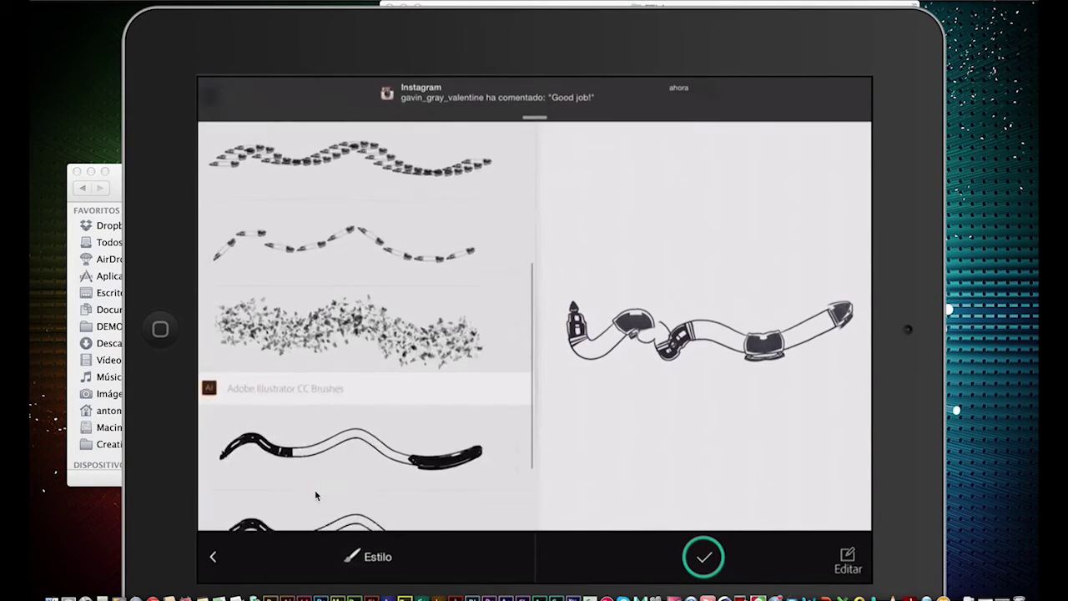
{"action": "scroll", "coordinate": [315, 495], "scroll_direction": "down", "scroll_amount": 3}
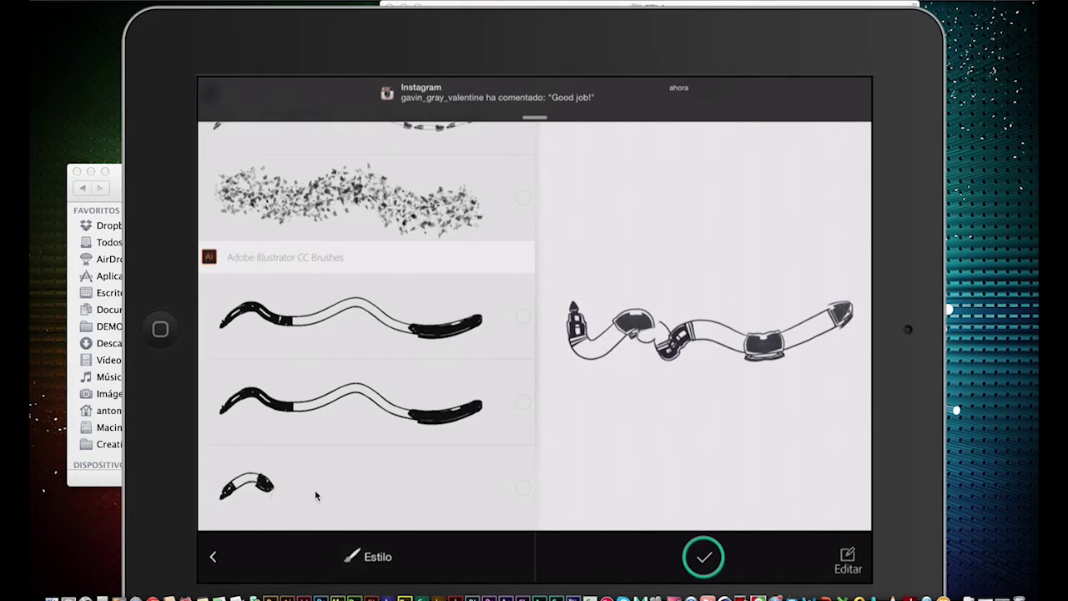
{"action": "scroll", "coordinate": [316, 494], "scroll_direction": "up", "scroll_amount": 3}
{"action": "scroll", "coordinate": [316, 494], "scroll_direction": "up", "scroll_amount": 1}
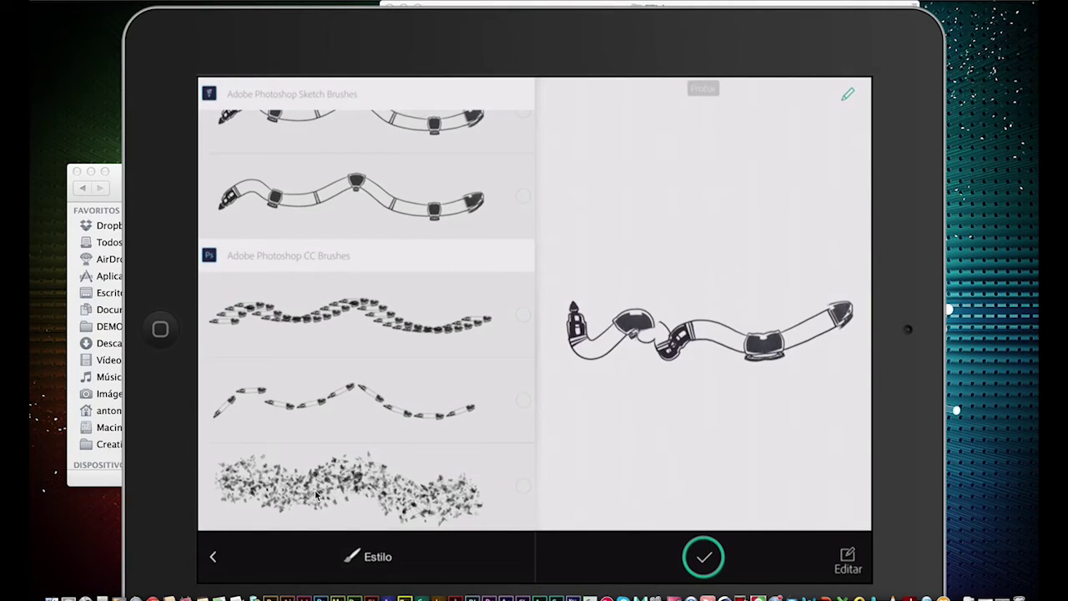
{"action": "scroll", "coordinate": [315, 494], "scroll_direction": "up", "scroll_amount": 2}
{"action": "scroll", "coordinate": [316, 494], "scroll_direction": "up", "scroll_amount": 1}
{"action": "scroll", "coordinate": [315, 494], "scroll_direction": "up", "scroll_amount": 2}
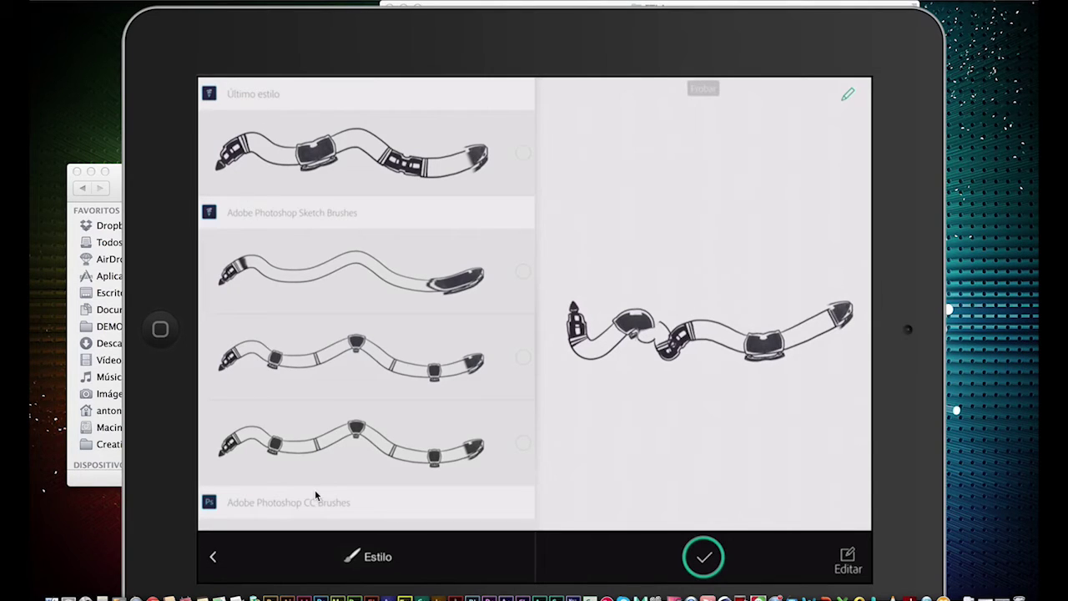
{"action": "scroll", "coordinate": [315, 489], "scroll_direction": "down", "scroll_amount": 5}
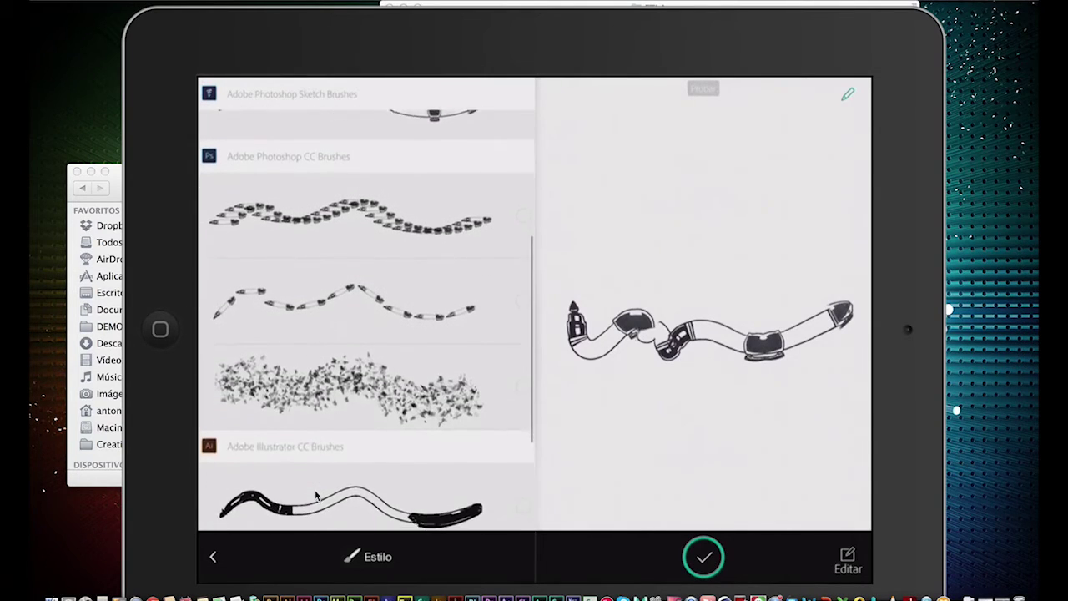
{"action": "scroll", "coordinate": [315, 489], "scroll_direction": "down", "scroll_amount": 3}
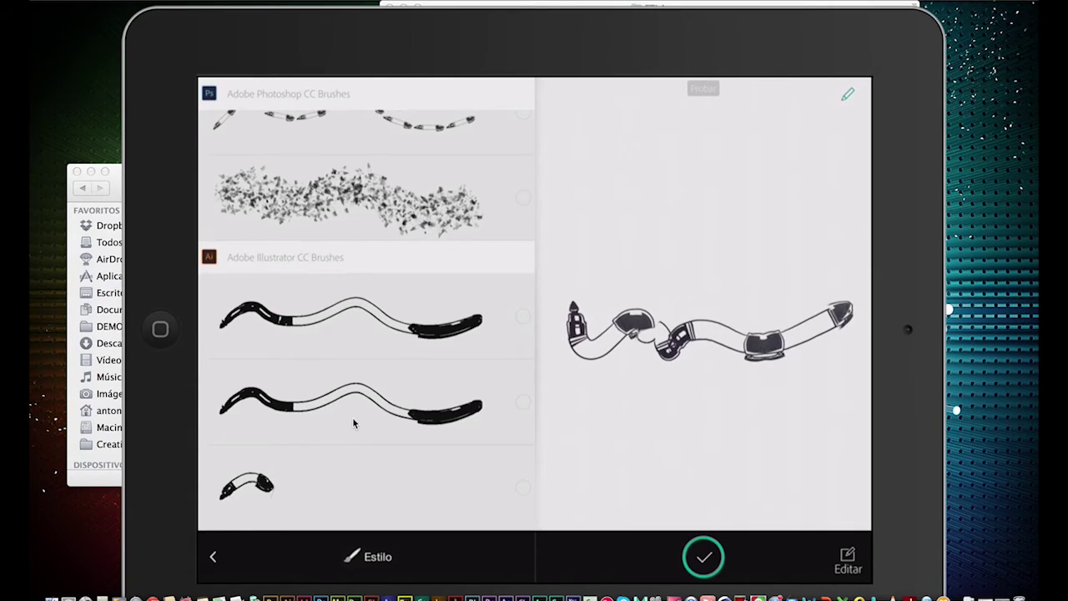
{"action": "left_click", "coordinate": [353, 423]}
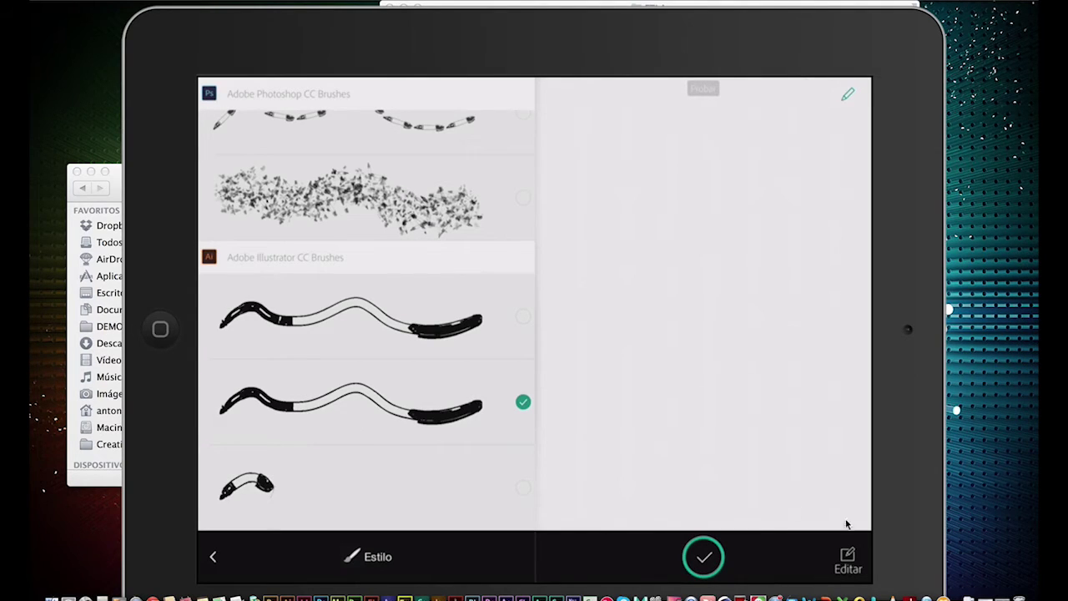
- Open the Editar settings and view the pen's tail, body and head split
{"action": "left_click", "coordinate": [840, 565]}
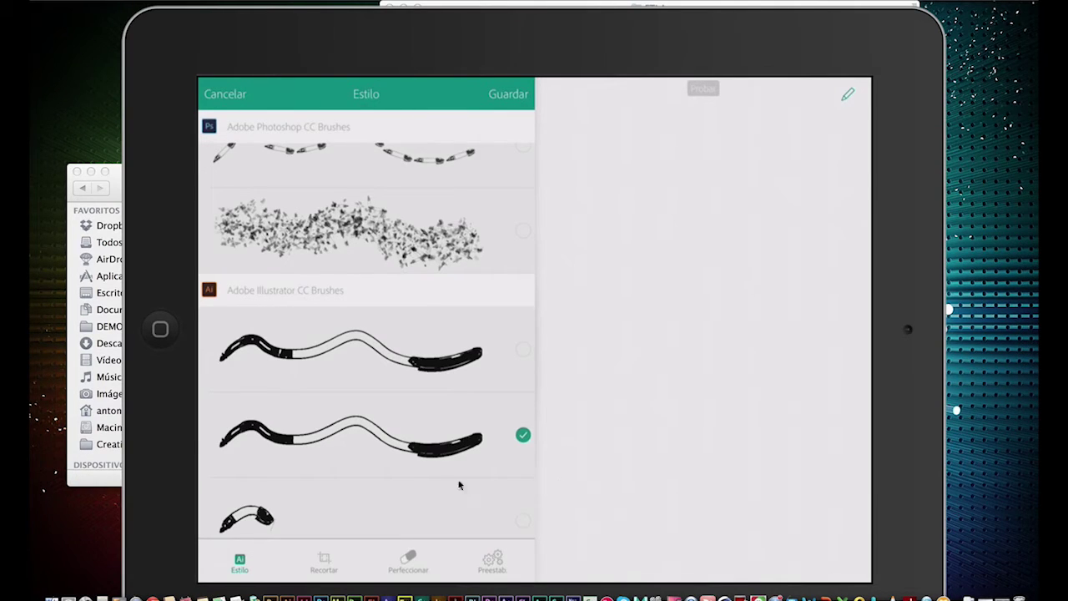
{"action": "left_click", "coordinate": [330, 564]}
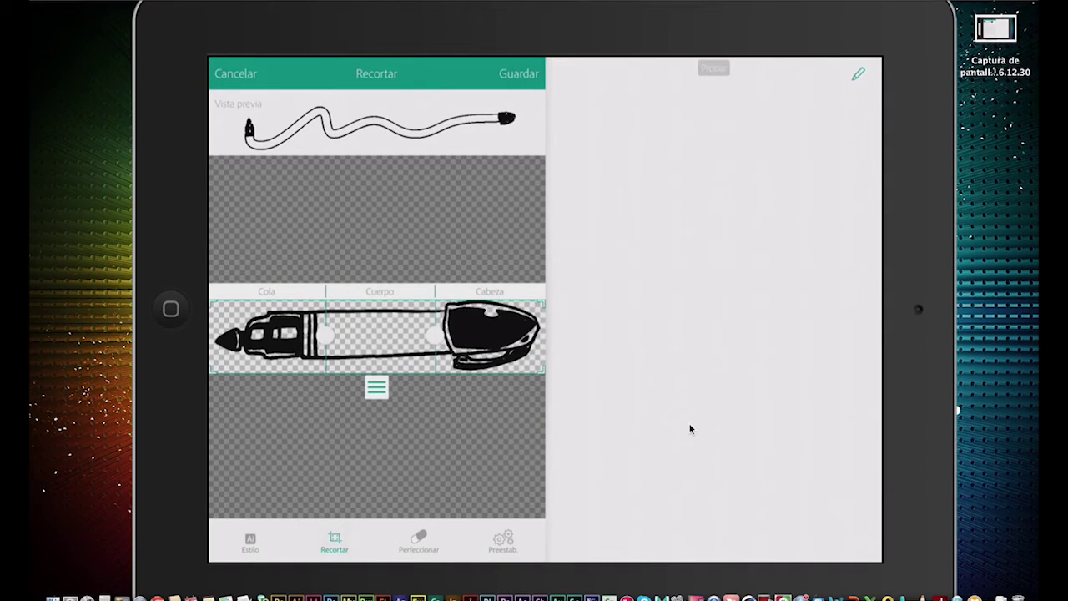
- Switch to the Perfeccionar refinement step for the pen brush
{"action": "left_click", "coordinate": [423, 540]}
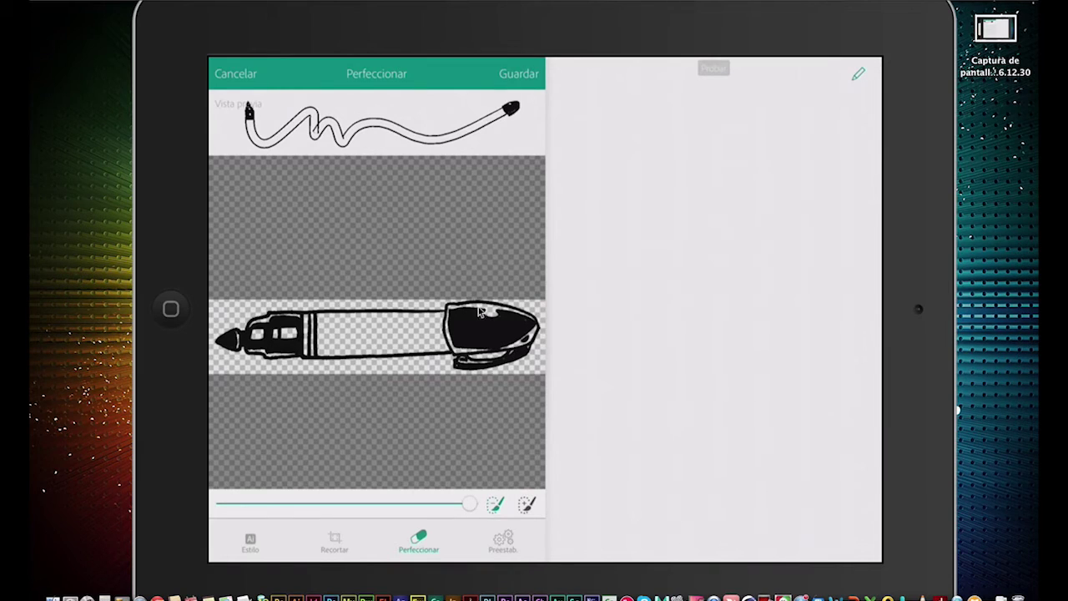
- Open the Preestab. presets and replace the default brush name with 'Marcador'
{"action": "left_click", "coordinate": [504, 542]}
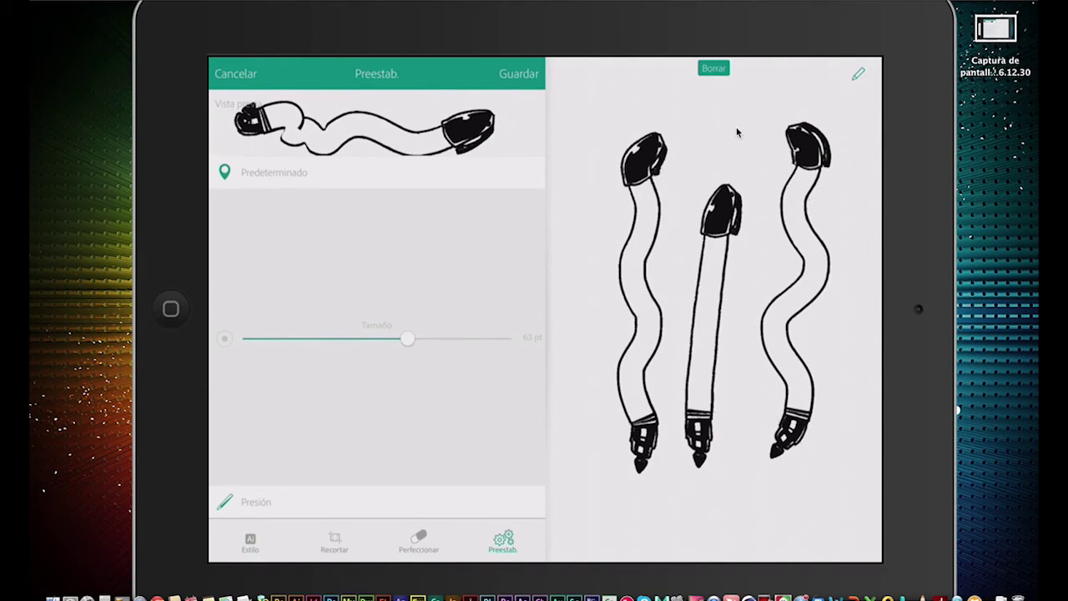
{"action": "key", "text": "BackSpace"}
{"action": "key", "text": "BackSpace"}
{"action": "key", "text": "BackSpace"}
{"action": "key", "text": "BackSpace"}
{"action": "key", "text": "BackSpace"}
{"action": "key", "text": "BackSpace"}
{"action": "key", "text": "BackSpace"}
{"action": "key", "text": "BackSpace"}
{"action": "type", "text": "Marcador"}
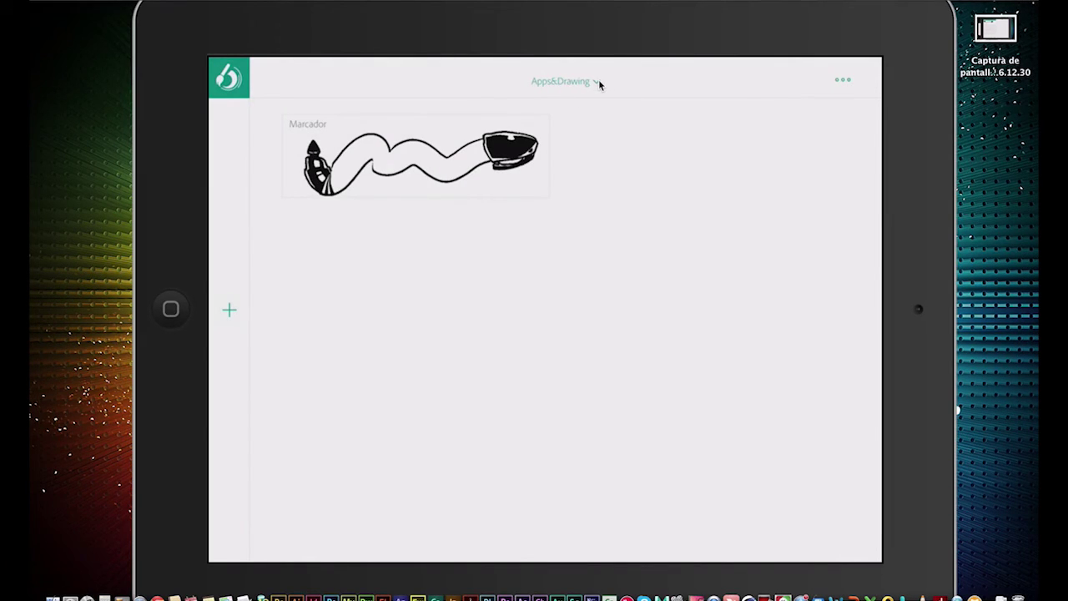
- Check the Bibliotecas dropdown and keep Apps&Drawing as the brush's library
{"action": "left_click", "coordinate": [595, 81]}
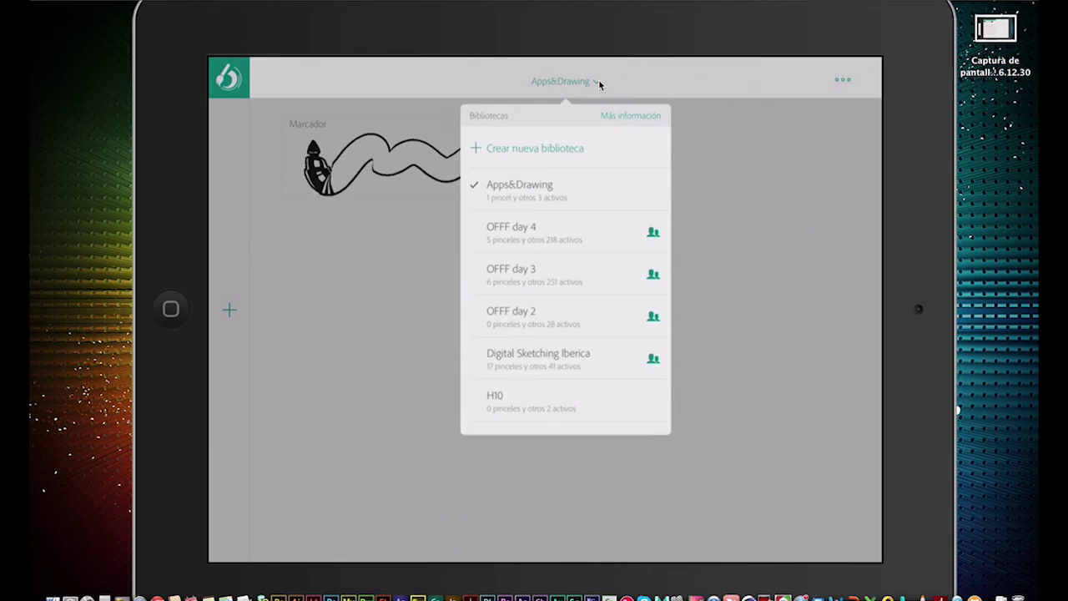
{"action": "left_click", "coordinate": [533, 193]}
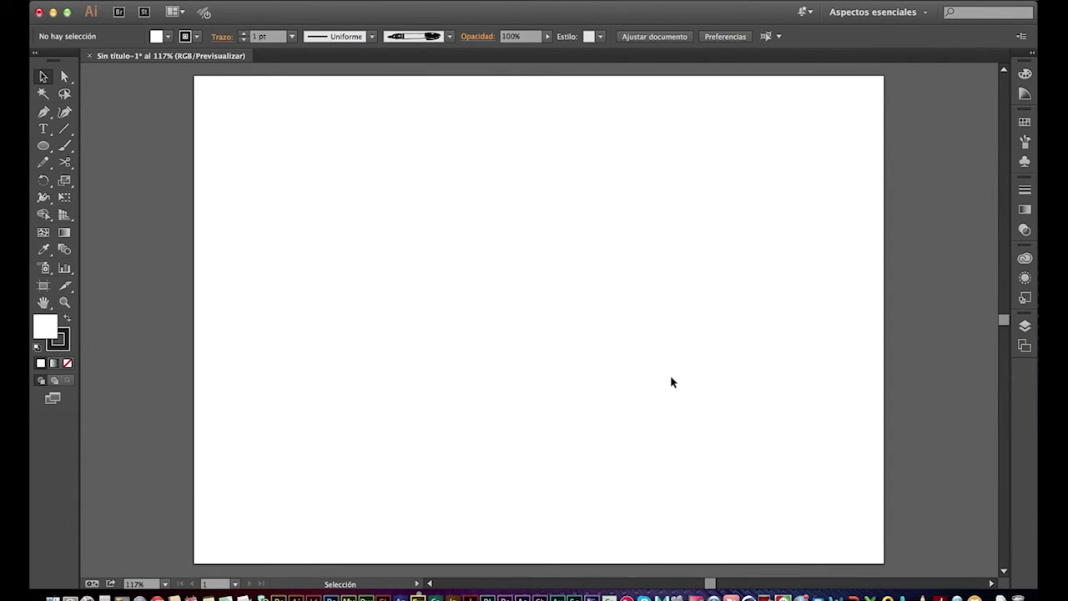
- Open the Libraries panel and switch it to the Apps&Drawing library
{"action": "left_click", "coordinate": [1025, 260]}
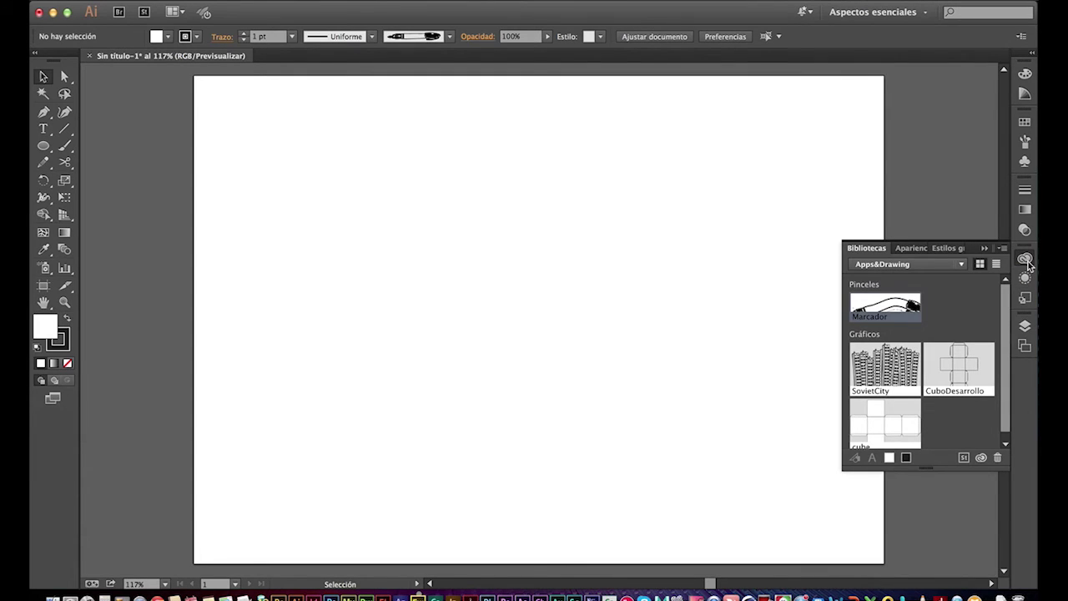
{"action": "left_click", "coordinate": [931, 272]}
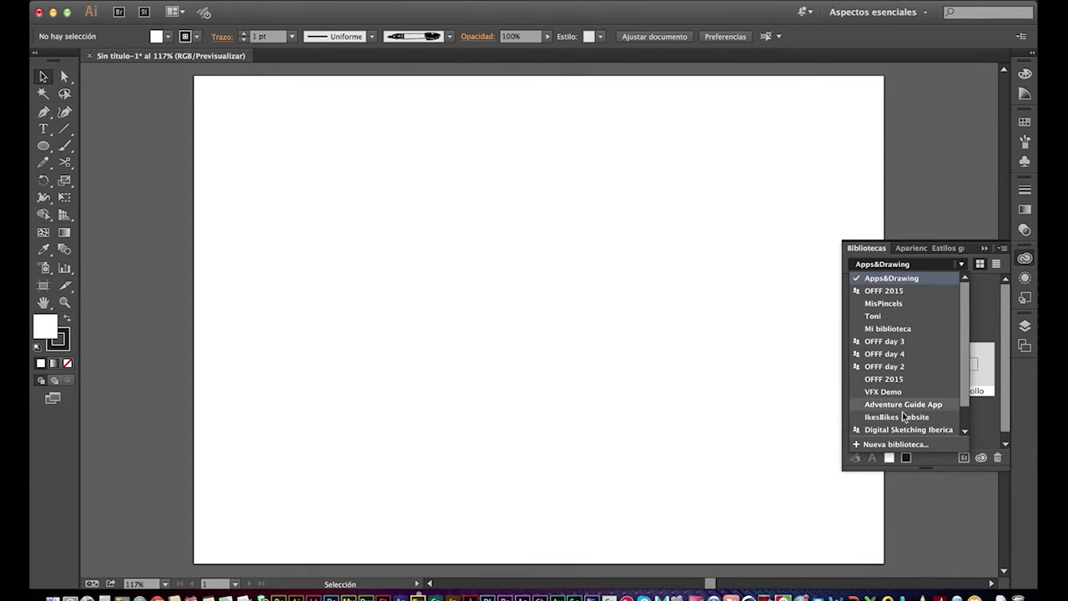
{"action": "scroll", "coordinate": [960, 302], "scroll_direction": "down", "scroll_amount": 2}
{"action": "scroll", "coordinate": [960, 302], "scroll_direction": "up", "scroll_amount": 2}
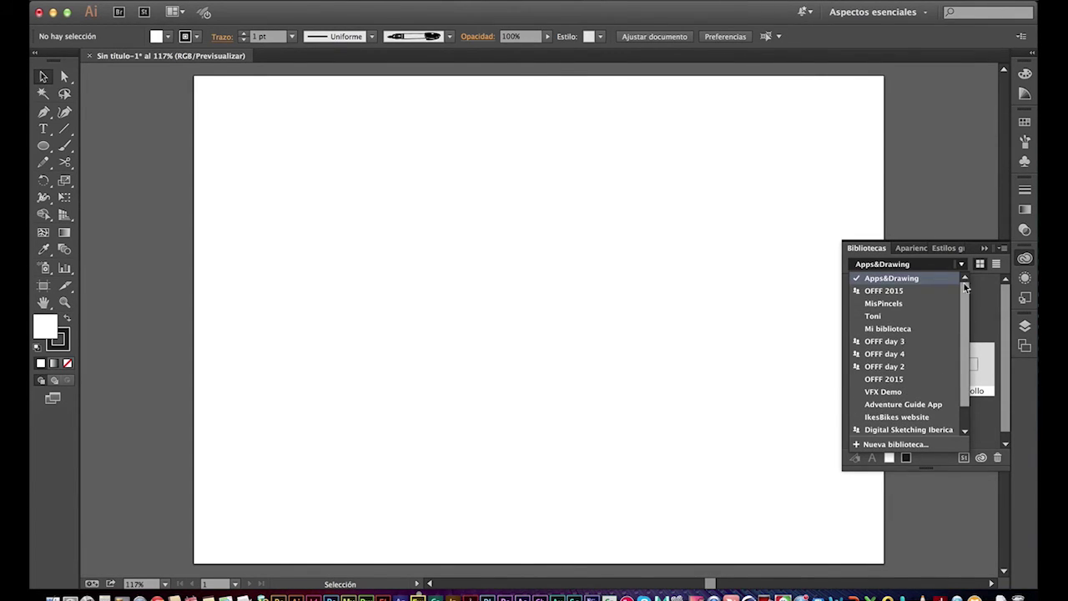
{"action": "left_click", "coordinate": [891, 282]}
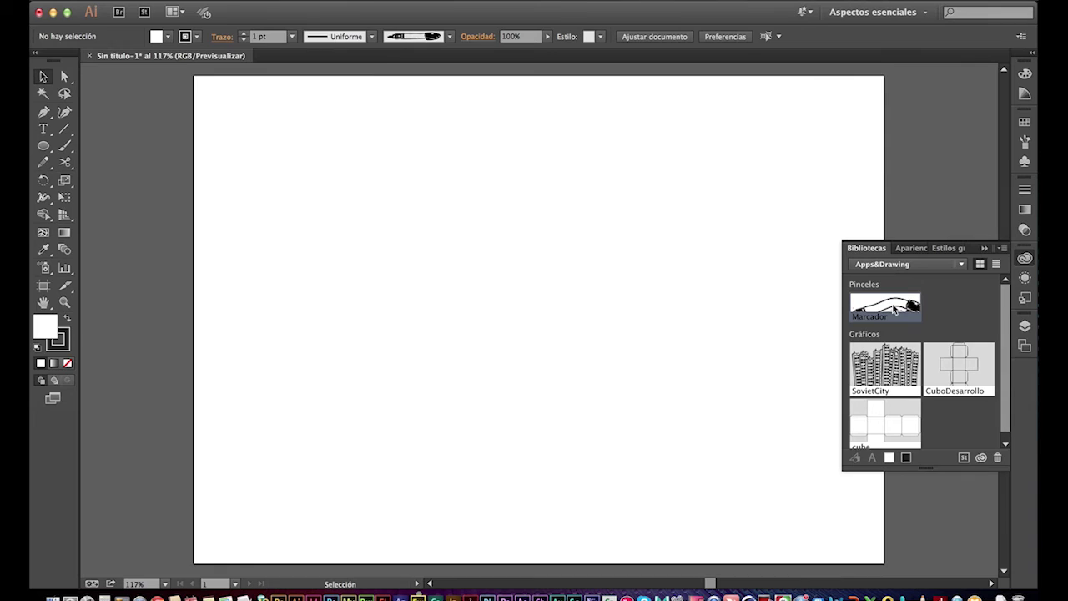
{"action": "left_click", "coordinate": [62, 147]}
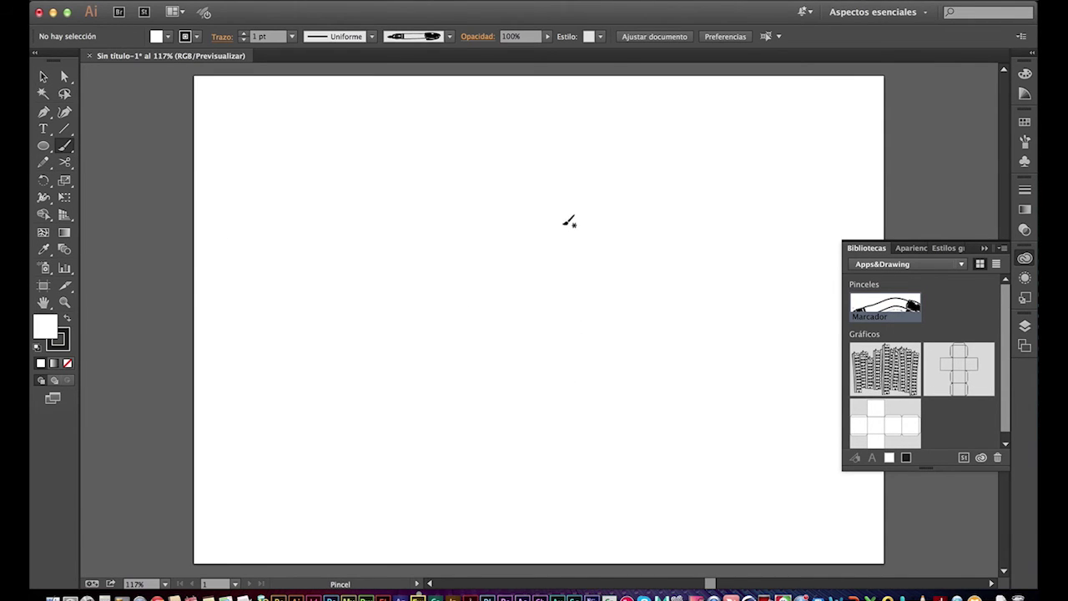
{"action": "left_click_drag", "start_coordinate": [564, 226], "coordinate": [557, 380]}
{"action": "left_click_drag", "start_coordinate": [430, 364], "coordinate": [415, 205]}
{"action": "mouse_move", "coordinate": [349, 452]}
{"action": "left_mouse_down"}
{"action": "mouse_move", "coordinate": [332, 420]}
{"action": "mouse_move", "coordinate": [312, 220]}
{"action": "left_mouse_up"}
{"action": "mouse_move", "coordinate": [672, 430]}
{"action": "left_mouse_down"}
{"action": "mouse_move", "coordinate": [676, 289]}
{"action": "mouse_move", "coordinate": [701, 210]}
{"action": "left_mouse_up"}
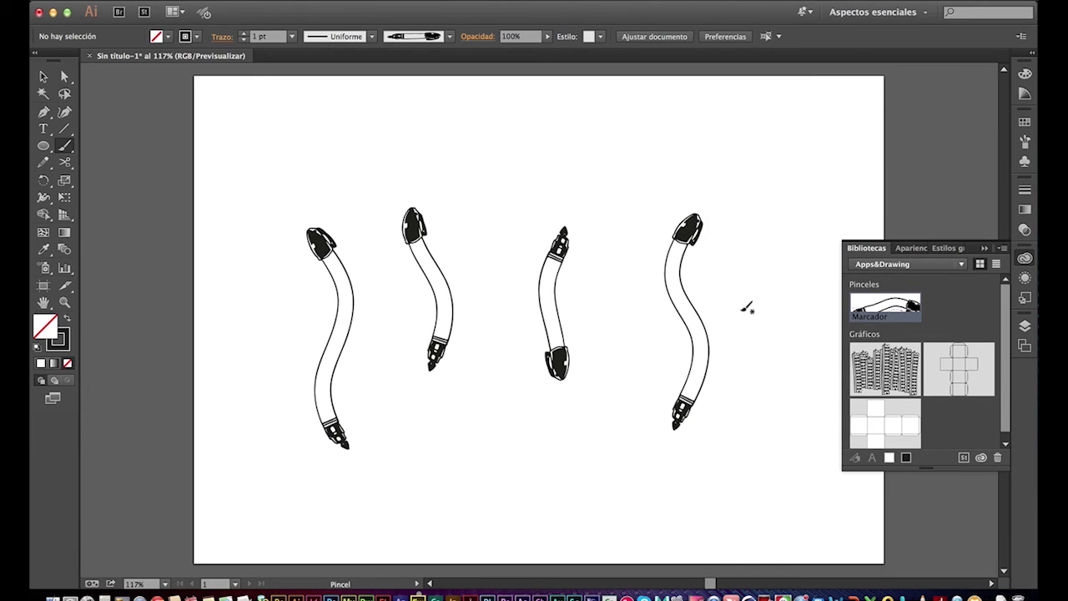
- Draw a curved Pen path between the second and third markers and reshape its middle anchor
{"action": "left_click", "coordinate": [43, 113]}
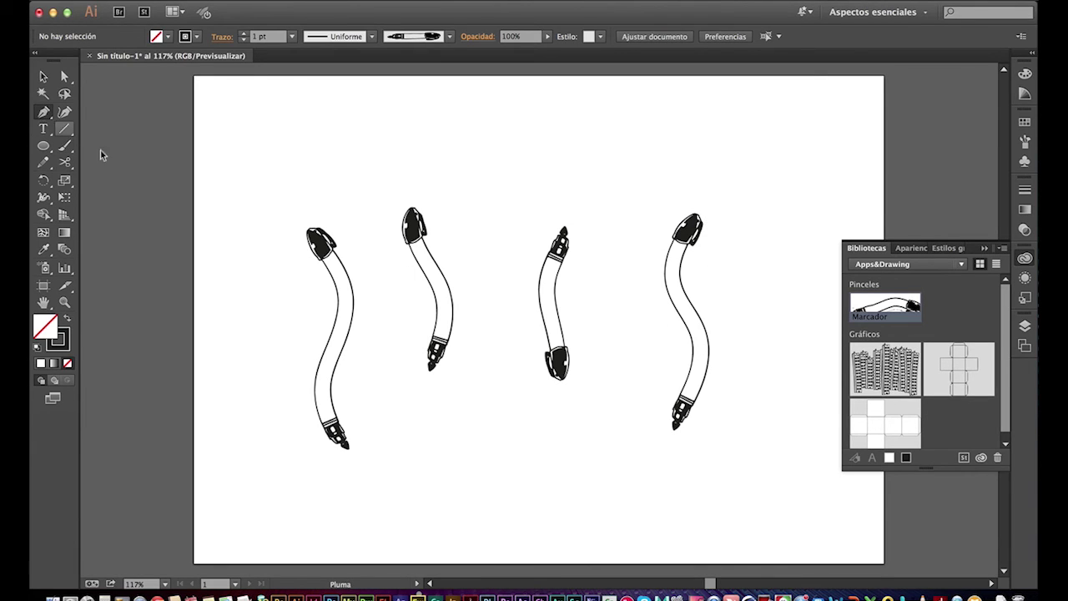
{"action": "left_click", "coordinate": [496, 438]}
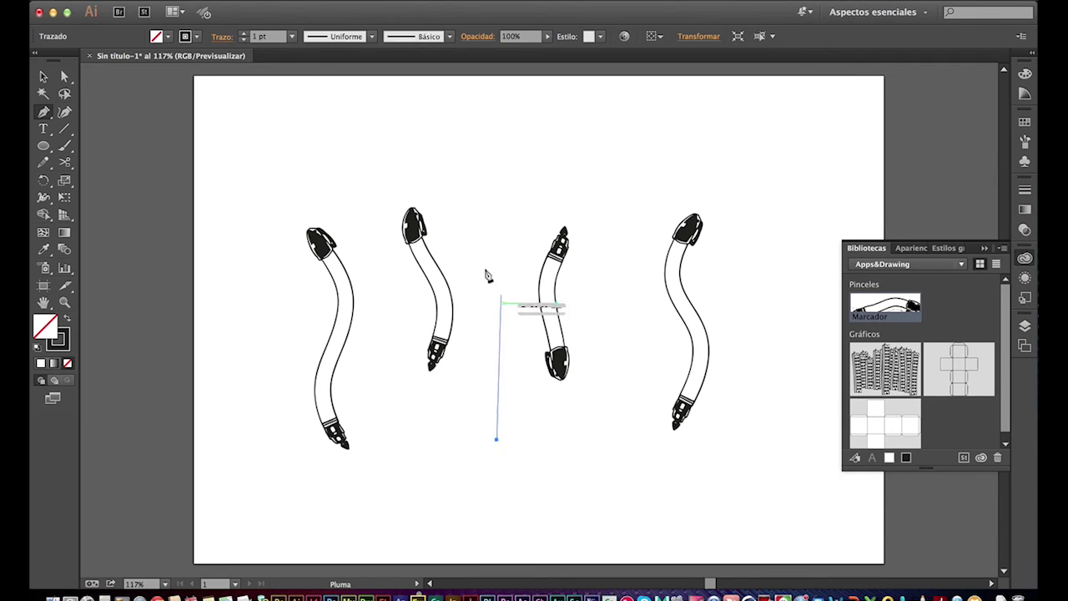
{"action": "left_click", "coordinate": [473, 234]}
{"action": "left_click_drag", "start_coordinate": [530, 185], "coordinate": [572, 169]}
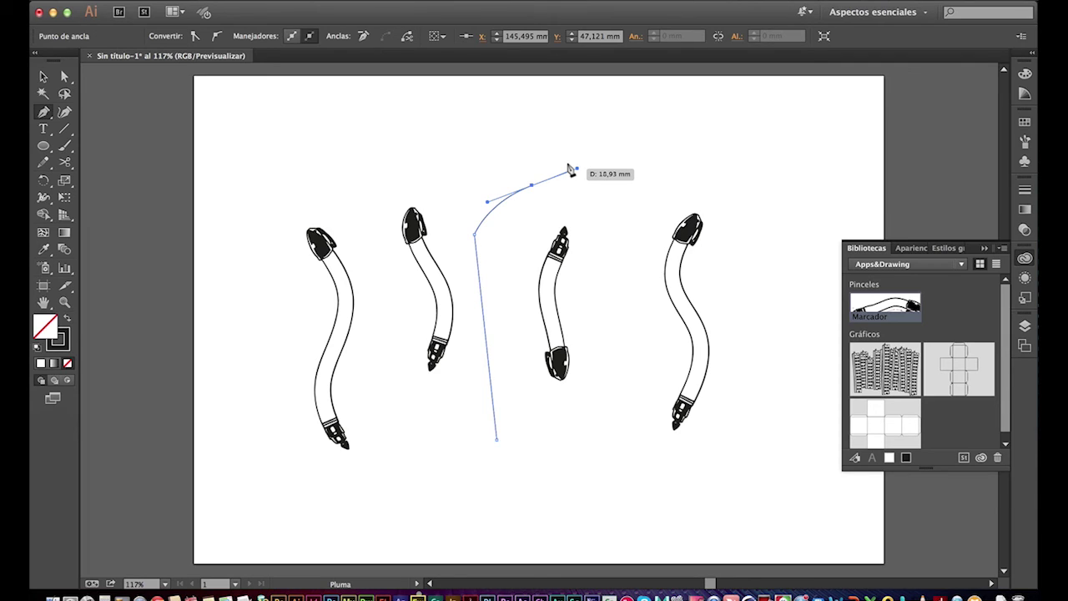
{"action": "left_click", "coordinate": [65, 78]}
{"action": "left_click_drag", "start_coordinate": [472, 236], "coordinate": [486, 264]}
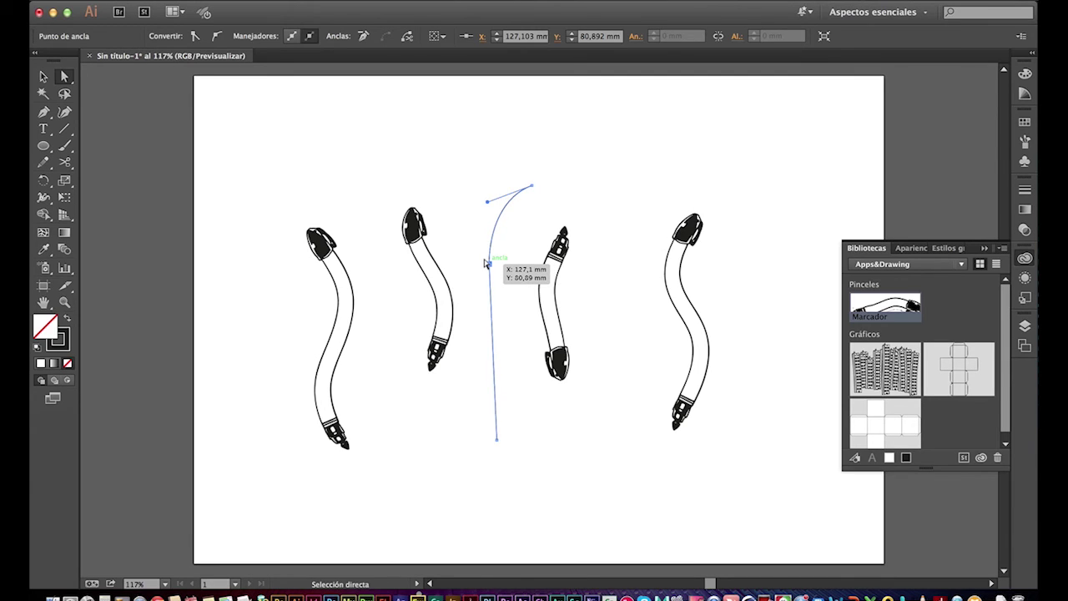
- Apply the Marcador brush to the new path and expand the brushes list
{"action": "left_click", "coordinate": [43, 76]}
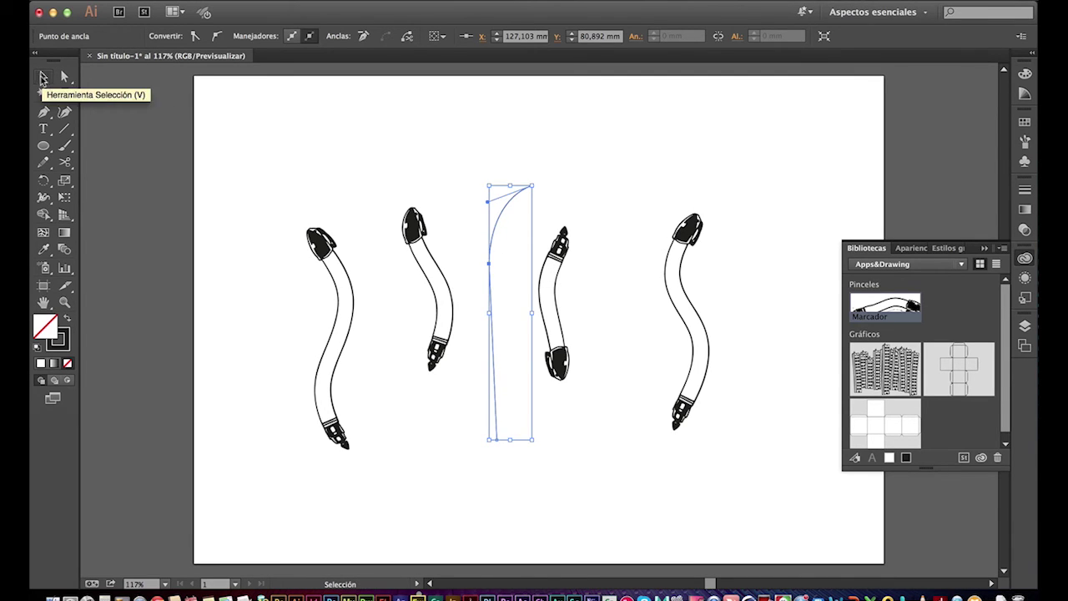
{"action": "left_click", "coordinate": [877, 311]}
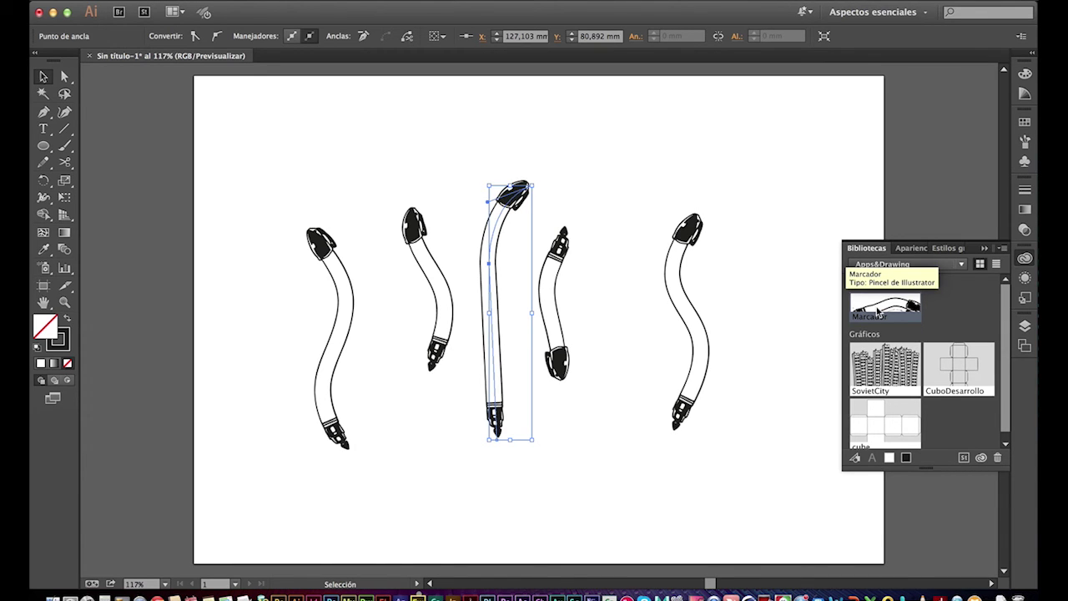
{"action": "left_click", "coordinate": [1025, 142]}
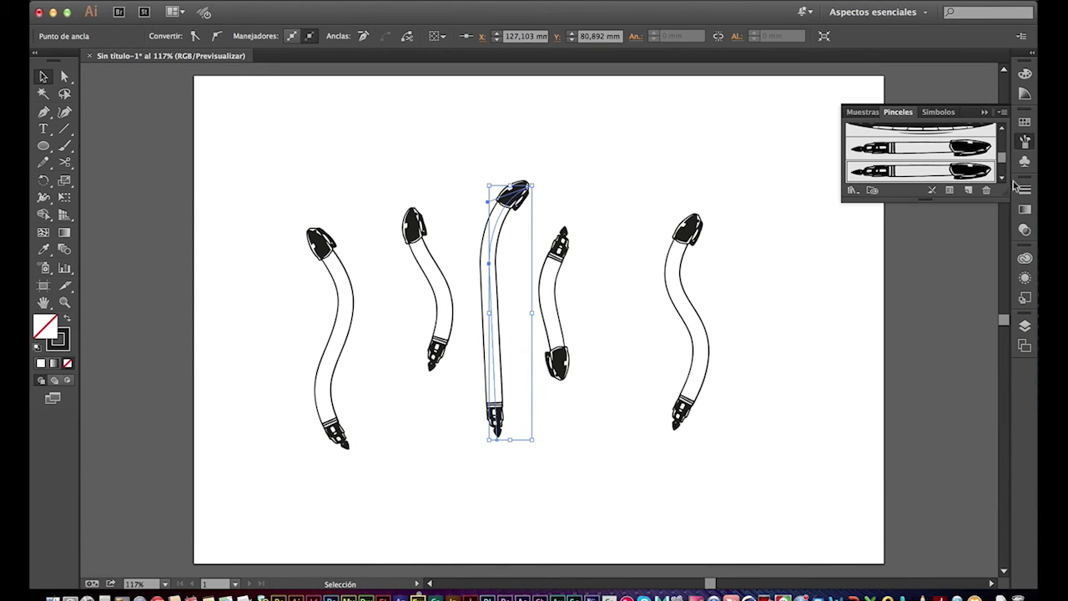
{"action": "left_click_drag", "start_coordinate": [1013, 188], "coordinate": [1015, 404]}
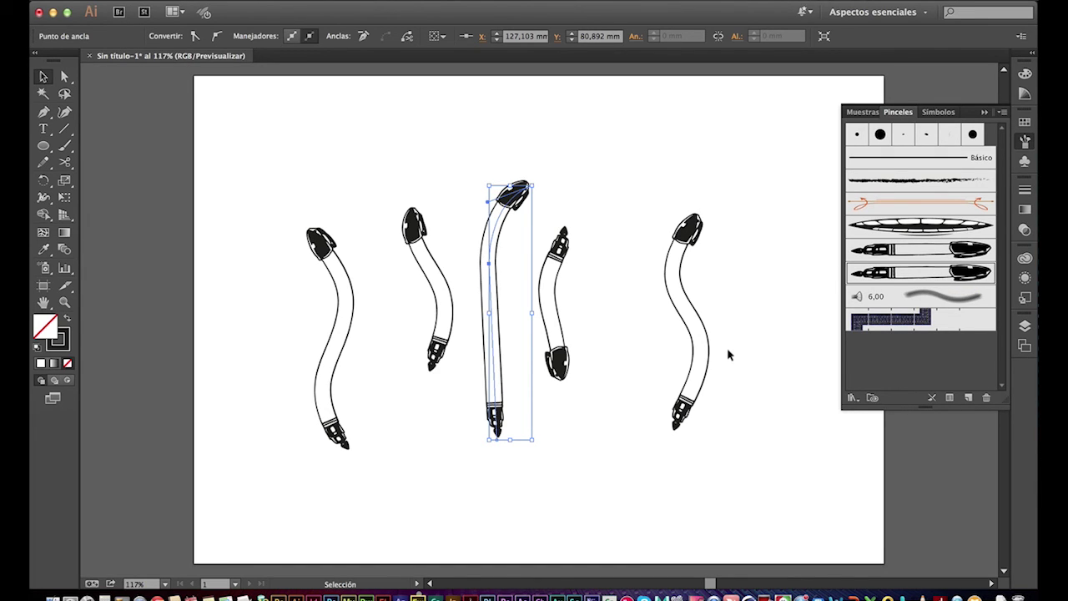
- Open the Art Brush Options for Marcador 2 and move the dialog up-left
{"action": "double_click", "coordinate": [903, 273]}
{"action": "mouse_move", "coordinate": [825, 146]}
{"action": "left_mouse_down"}
{"action": "mouse_move", "coordinate": [603, 85]}
{"action": "mouse_move", "coordinate": [610, 95]}
{"action": "left_mouse_up"}
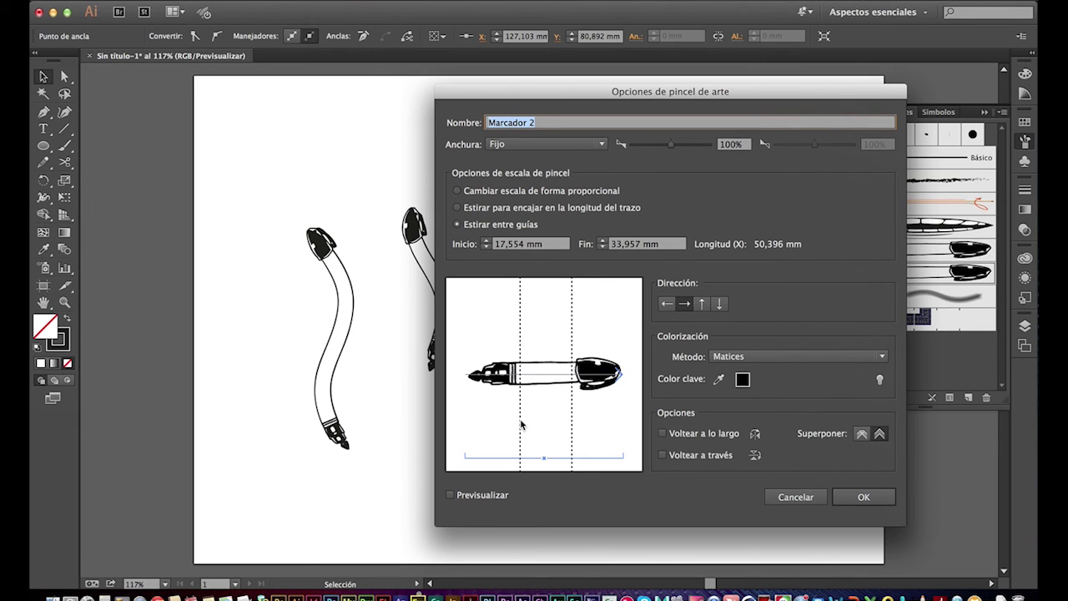
- Shift Marcador 2's start guide left, set its width to 140%, and apply it to existing strokes
{"action": "left_click_drag", "start_coordinate": [520, 424], "coordinate": [509, 416]}
{"action": "left_click", "coordinate": [725, 148]}
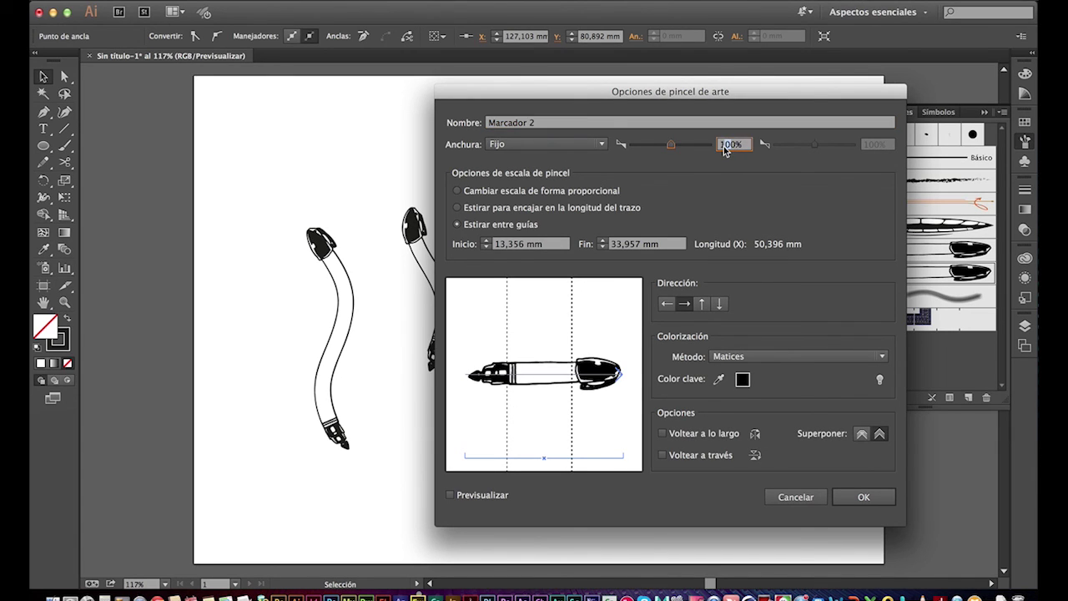
{"action": "type", "text": "140"}
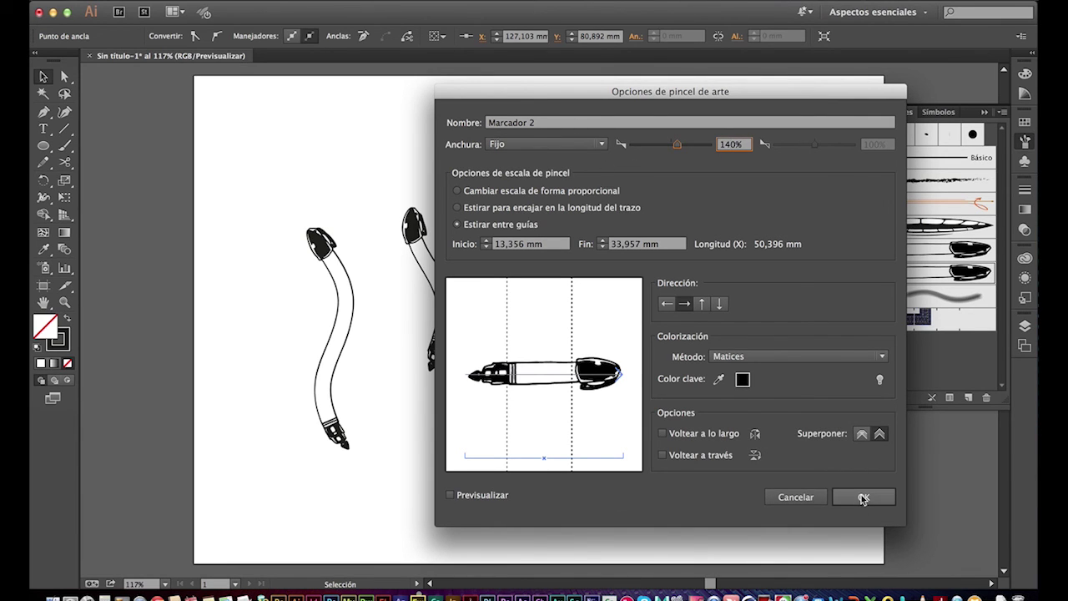
{"action": "left_click", "coordinate": [861, 496]}
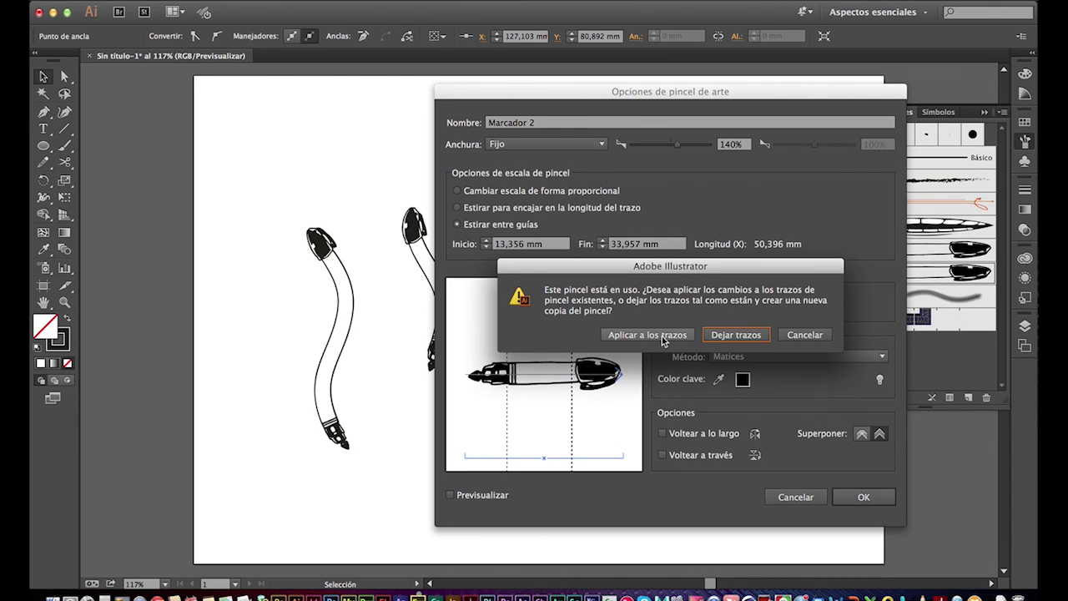
{"action": "left_click", "coordinate": [656, 337]}
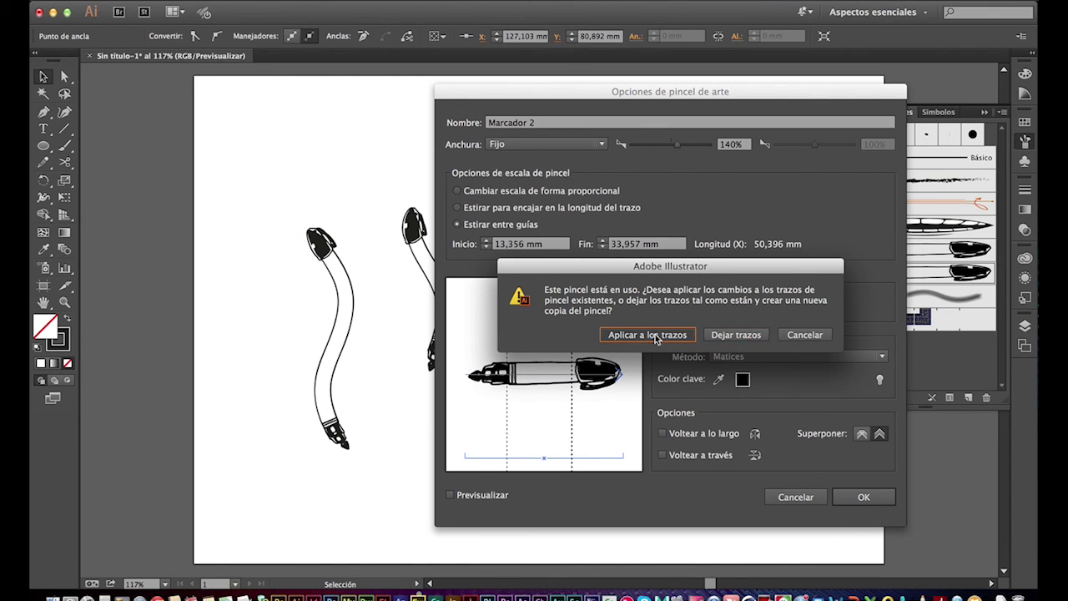
{"action": "left_click", "coordinate": [656, 337]}
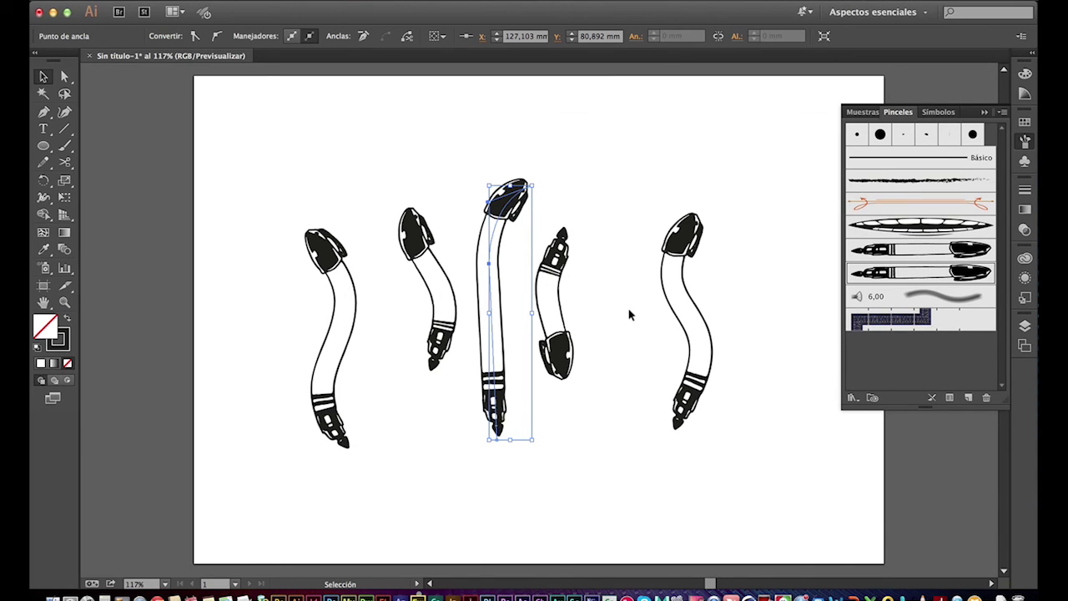
- Draw a circle on the artboard's right side and stroke it with the Marcador 2 brush
{"action": "left_click", "coordinate": [631, 358]}
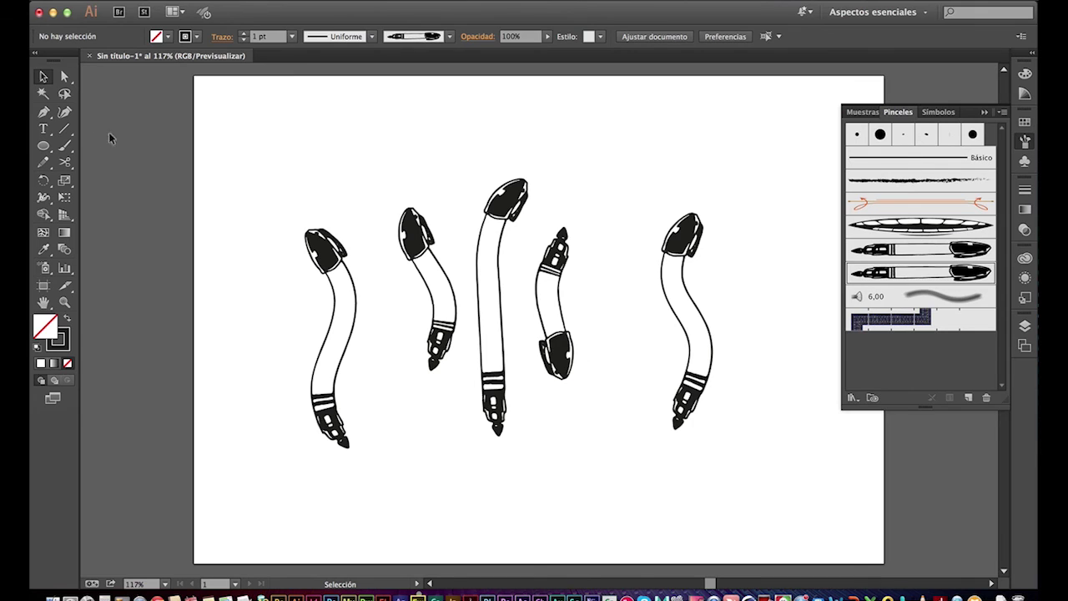
{"action": "left_click", "coordinate": [44, 146]}
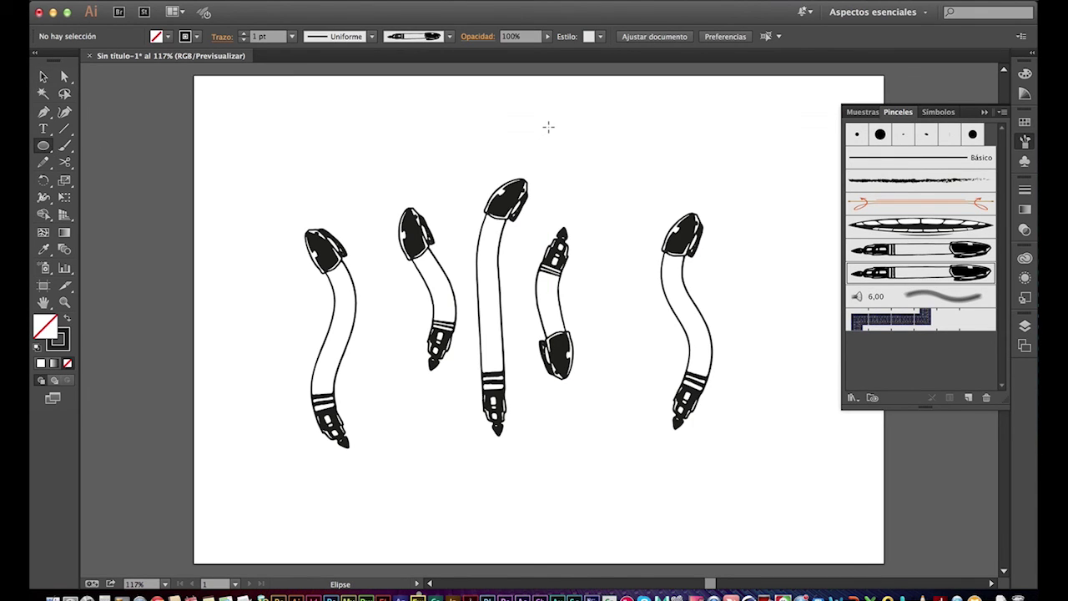
{"action": "left_click_drag", "start_coordinate": [549, 127], "coordinate": [728, 332]}
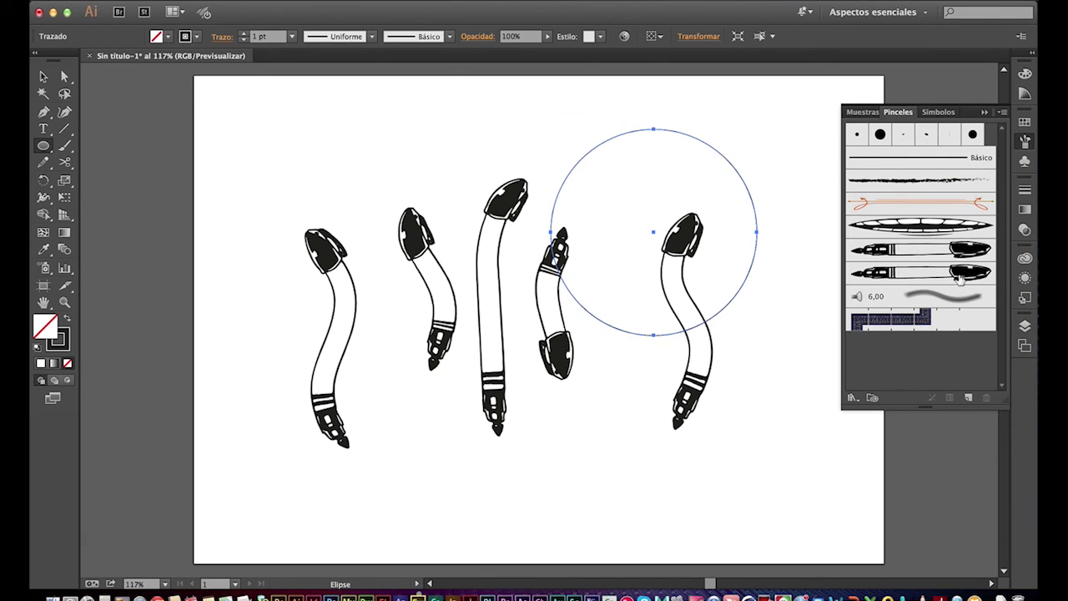
{"action": "left_click", "coordinate": [943, 272]}
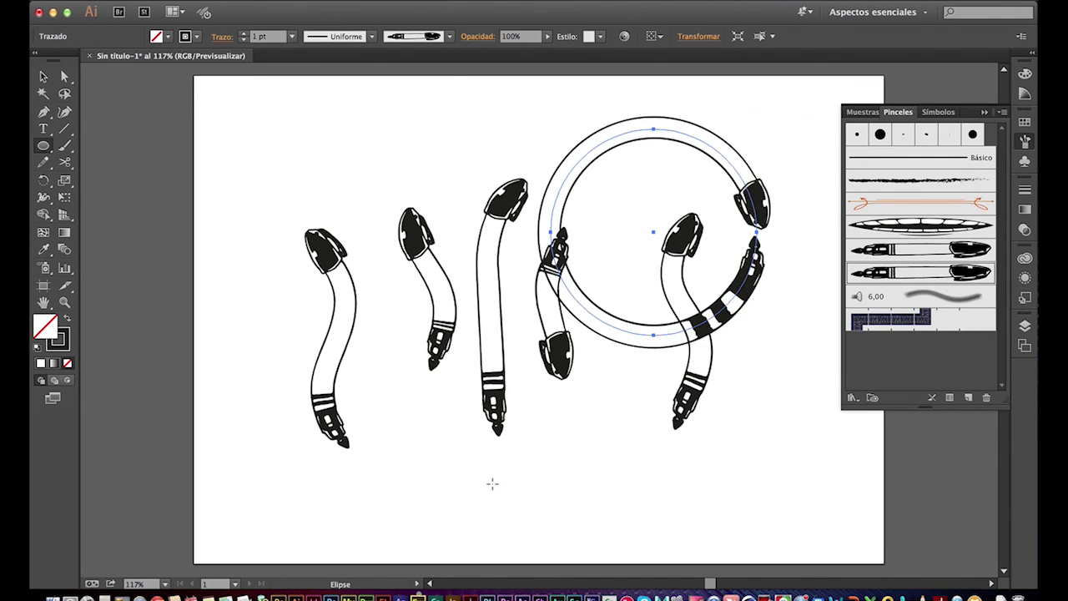
- Move the circle to the bottom centre and raise the leftmost marker stroke higher
{"action": "left_click", "coordinate": [42, 76]}
{"action": "left_click", "coordinate": [413, 129]}
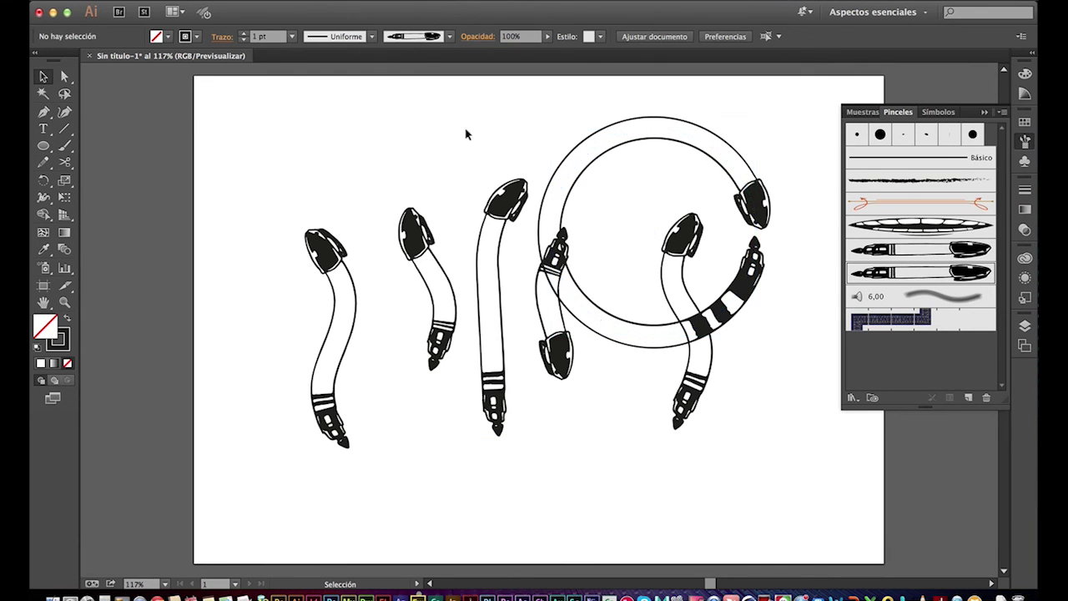
{"action": "left_click_drag", "start_coordinate": [629, 126], "coordinate": [300, 461]}
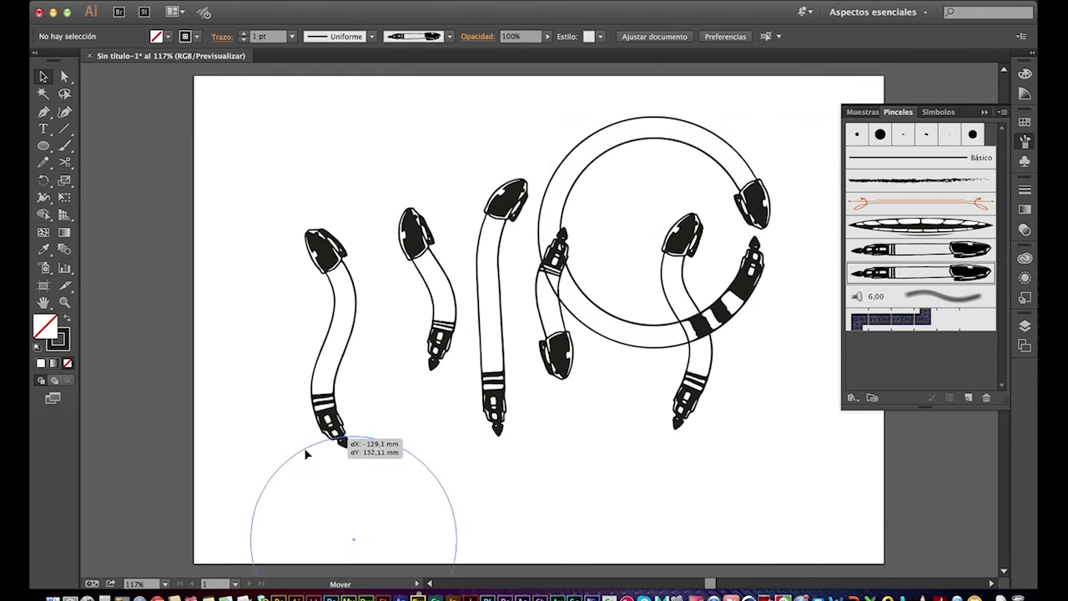
{"action": "left_click", "coordinate": [502, 473]}
{"action": "left_click_drag", "start_coordinate": [338, 353], "coordinate": [338, 284]}
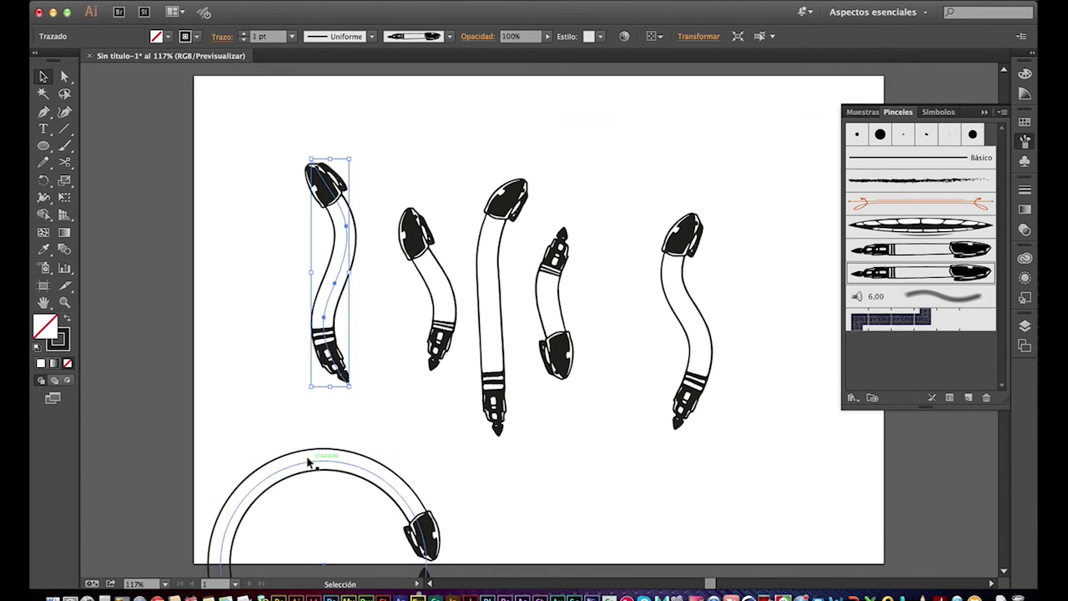
{"action": "left_click_drag", "start_coordinate": [309, 464], "coordinate": [407, 435]}
{"action": "left_click", "coordinate": [595, 427]}
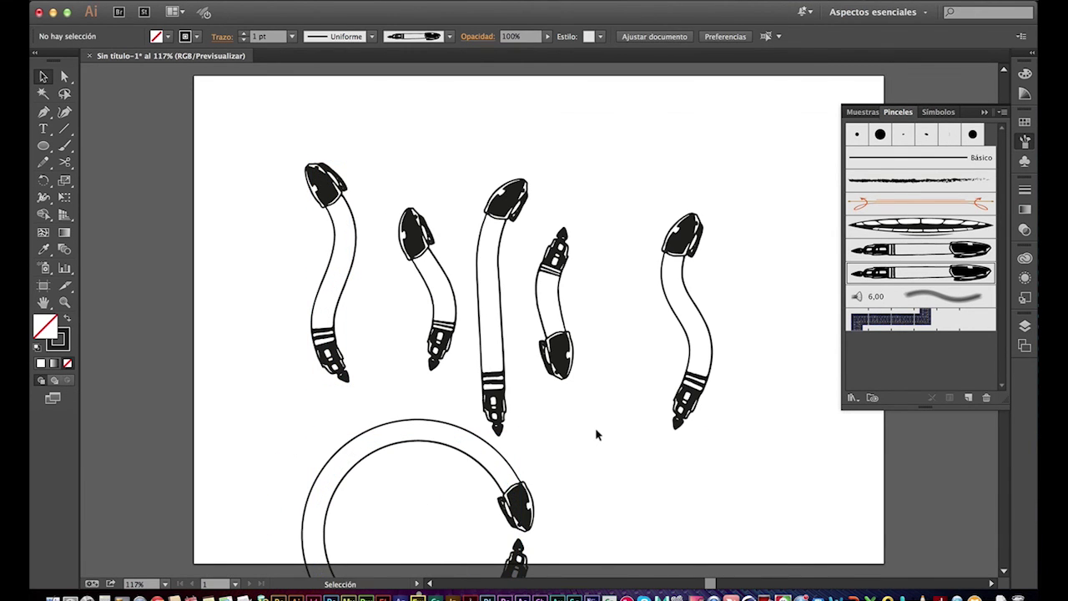